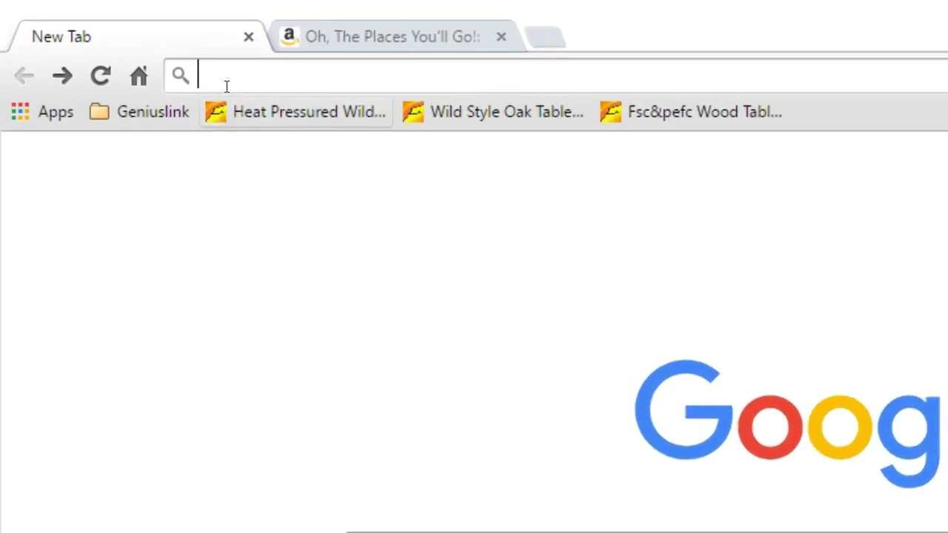
Step: Load the Geniuslink website at geni.us in the new Chrome tab
left_click(127, 42)
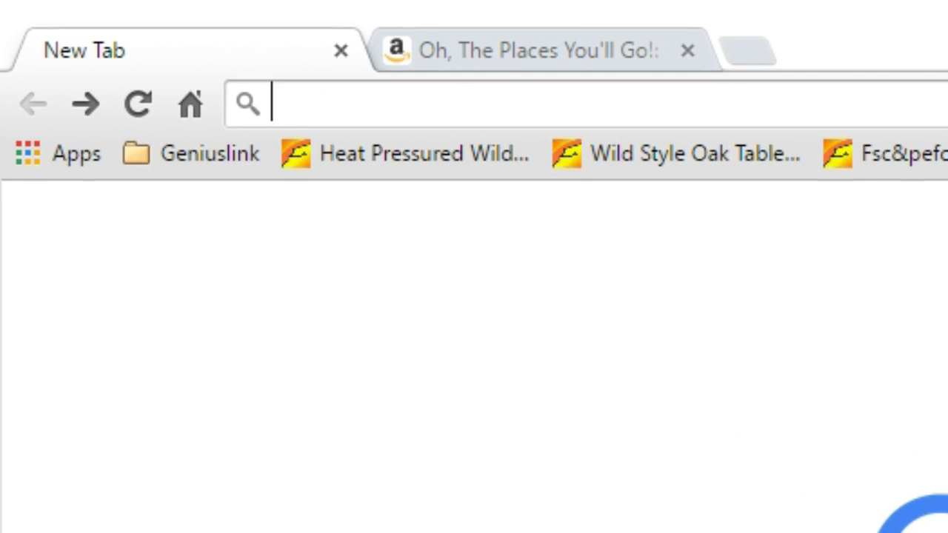
type("geni")
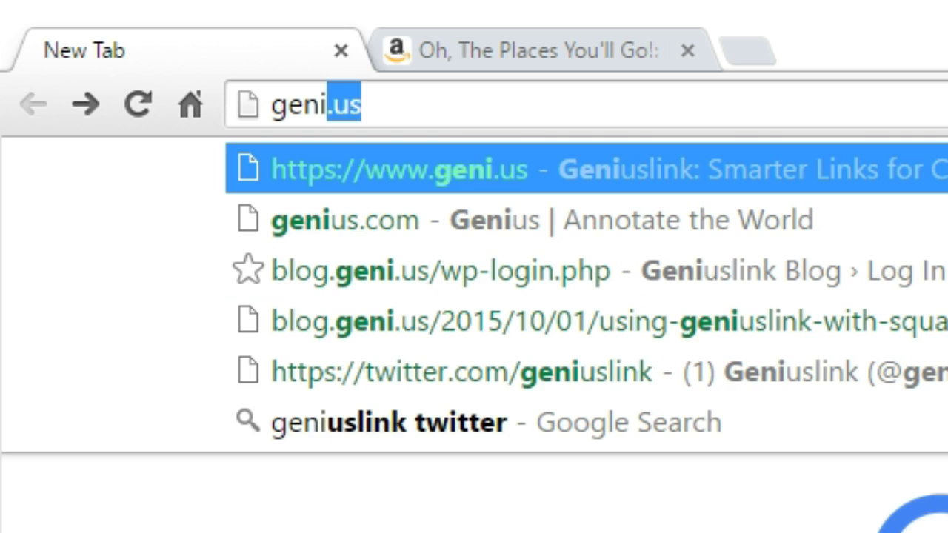
type(".us")
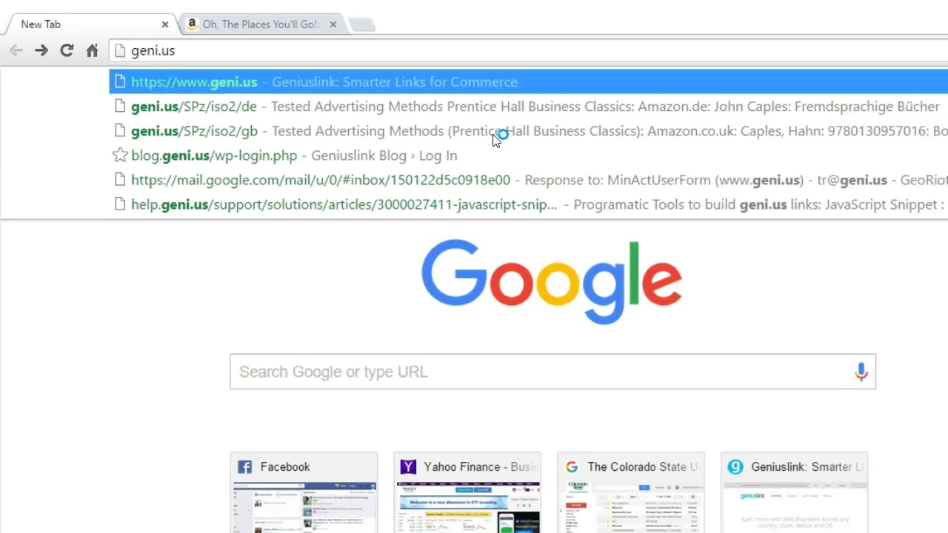
key("Return")
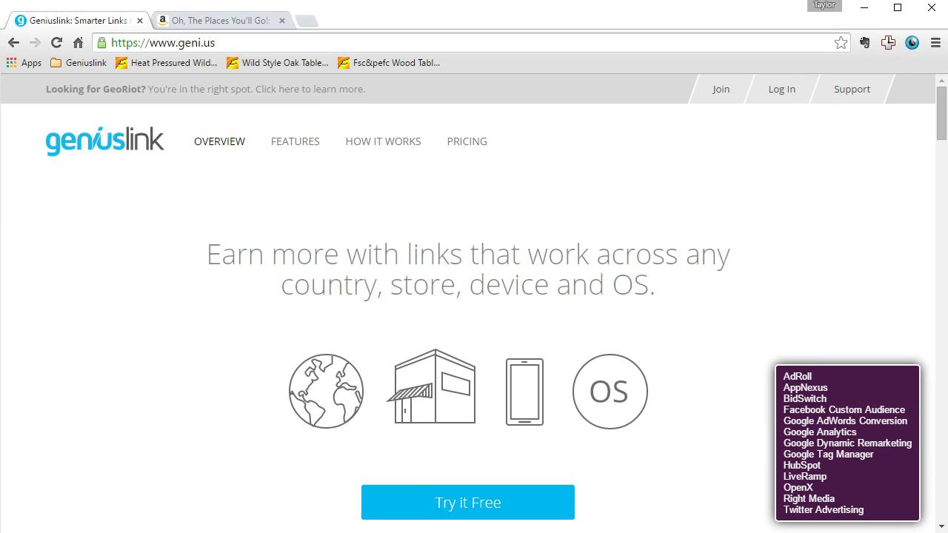
Step: Sign up for a free Geniuslink account with an email, first and last name, username and password
left_click(504, 515)
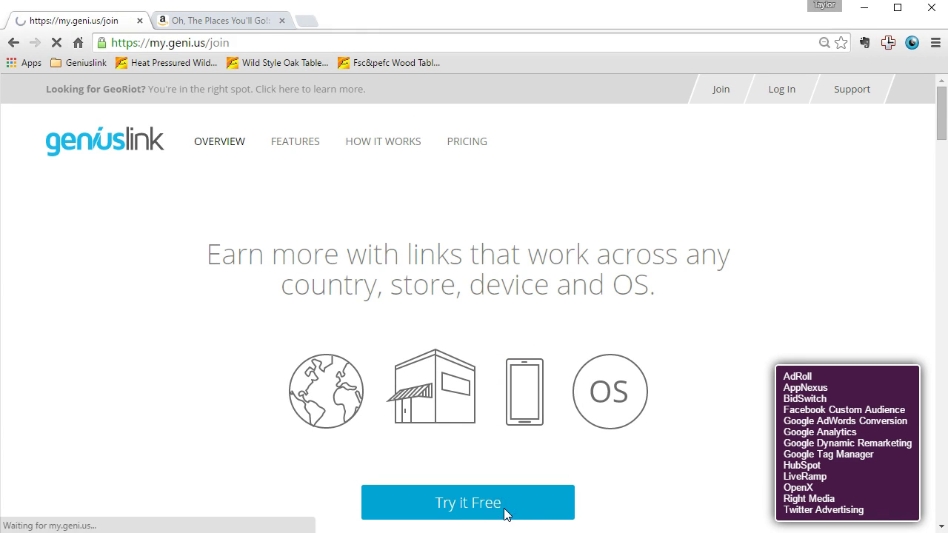
left_click(448, 161)
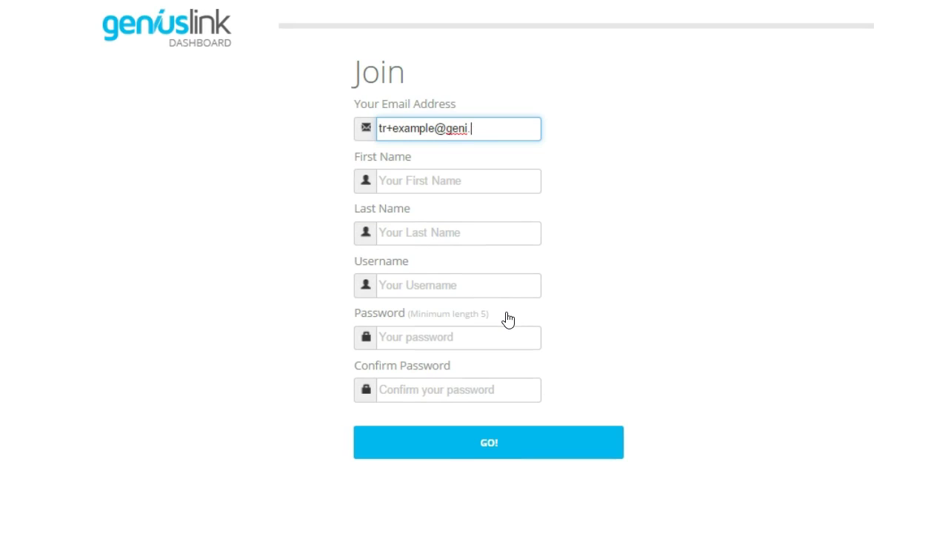
key("Tab")
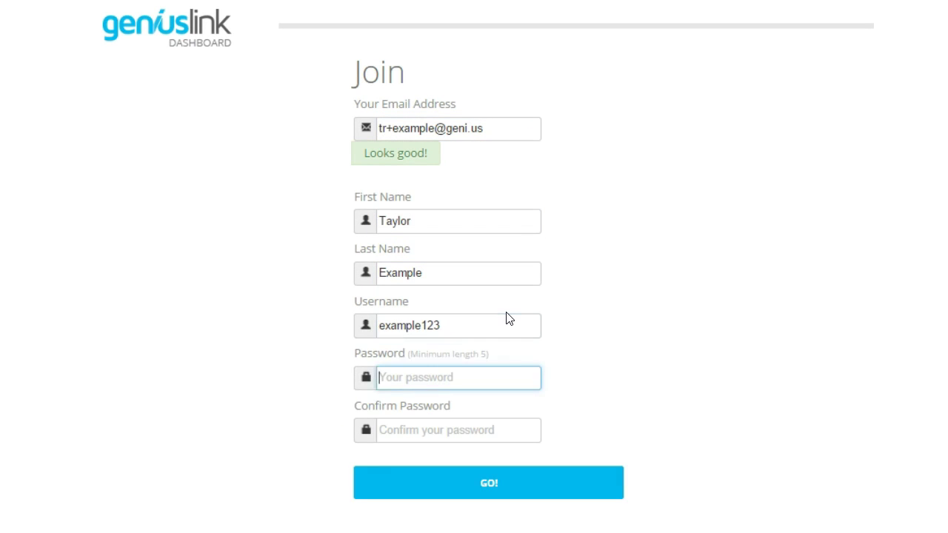
key("Tab")
left_click(560, 526)
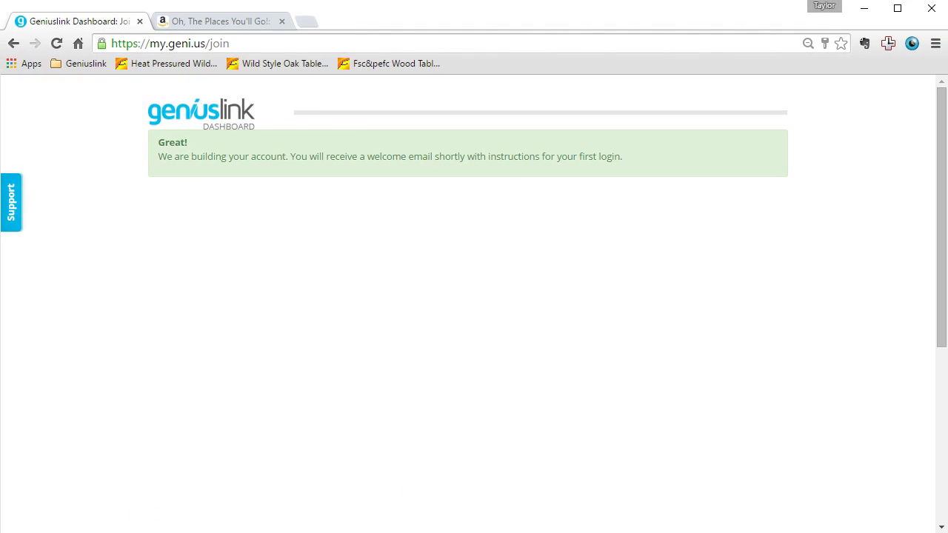
Step: Log in to the new Geniuslink account with its username and password
left_click(349, 234)
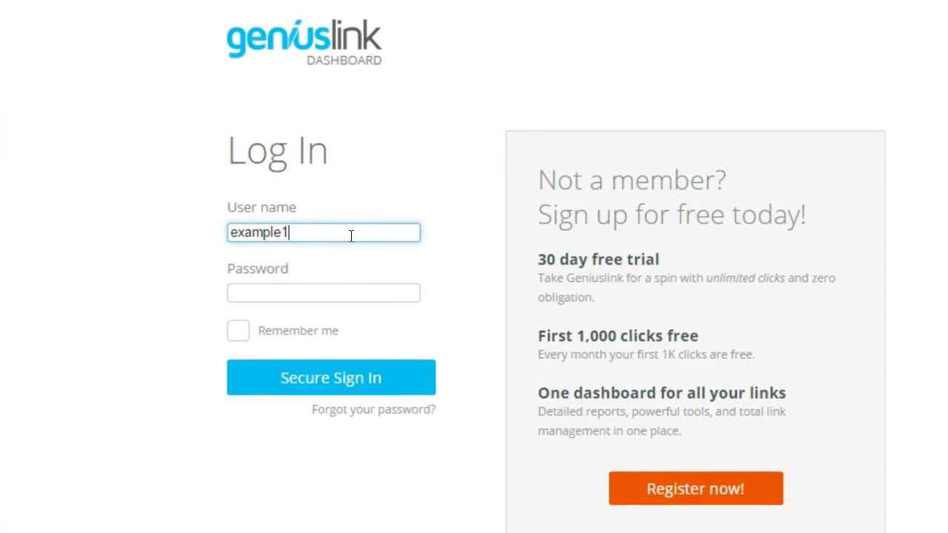
key("Tab")
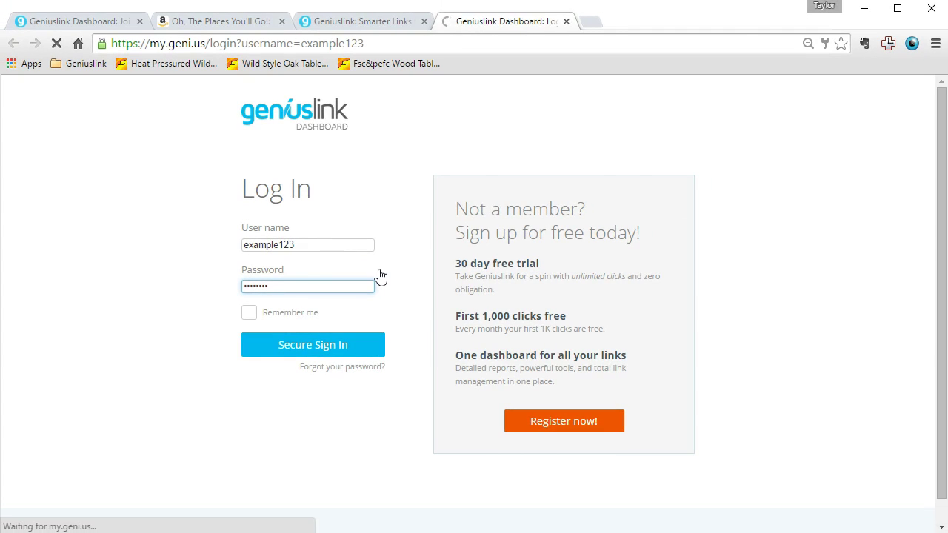
Step: Accept the terms of service, signing with the user's full name, and reach the empty Links page
scroll(381, 274, "down", 2)
scroll(222, 371, "down", 3)
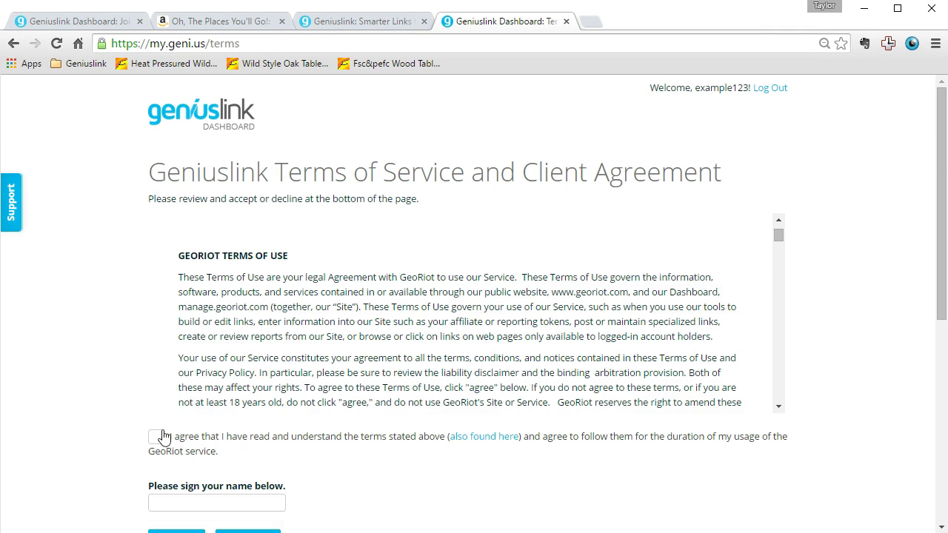
left_click(159, 434)
scroll(176, 428, "down", 2)
left_click(237, 346)
type("Taylor Example")
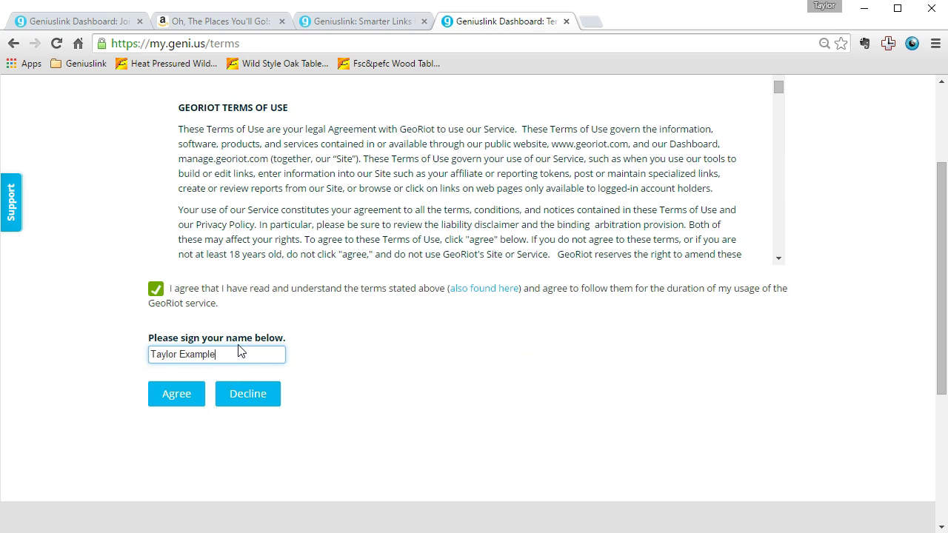
left_click(188, 400)
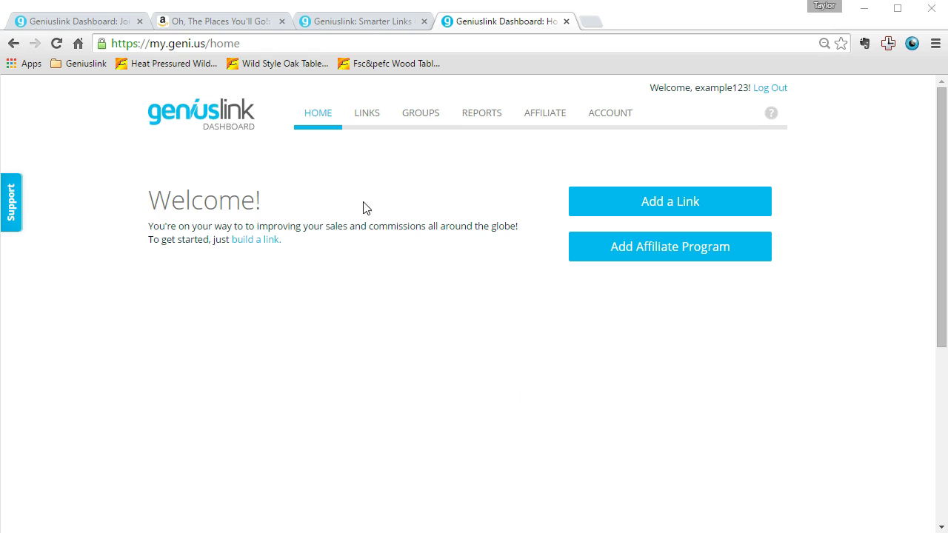
left_click(635, 201)
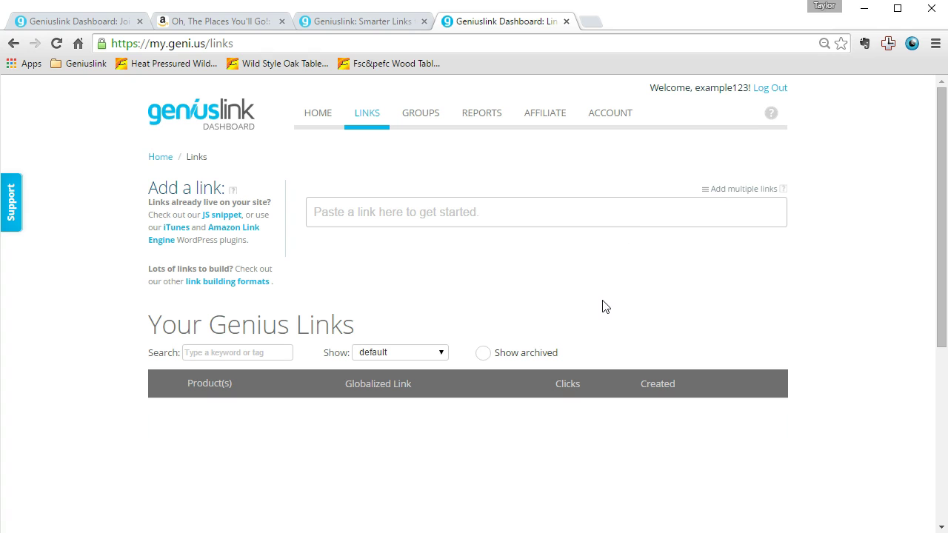
Step: Copy the full web address of the Amazon 'Oh, The Places You'll Go!' book page
left_click(239, 25)
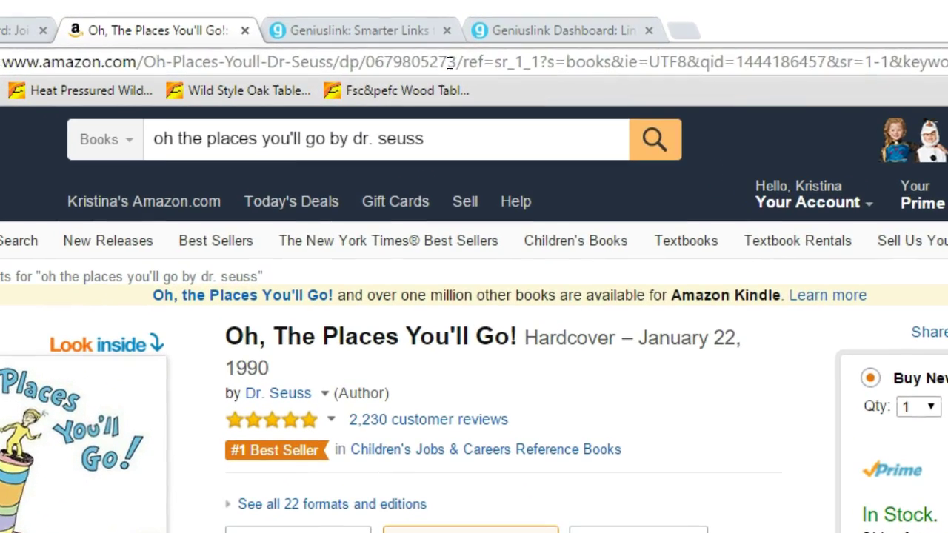
triple_click(427, 45)
right_click(448, 62)
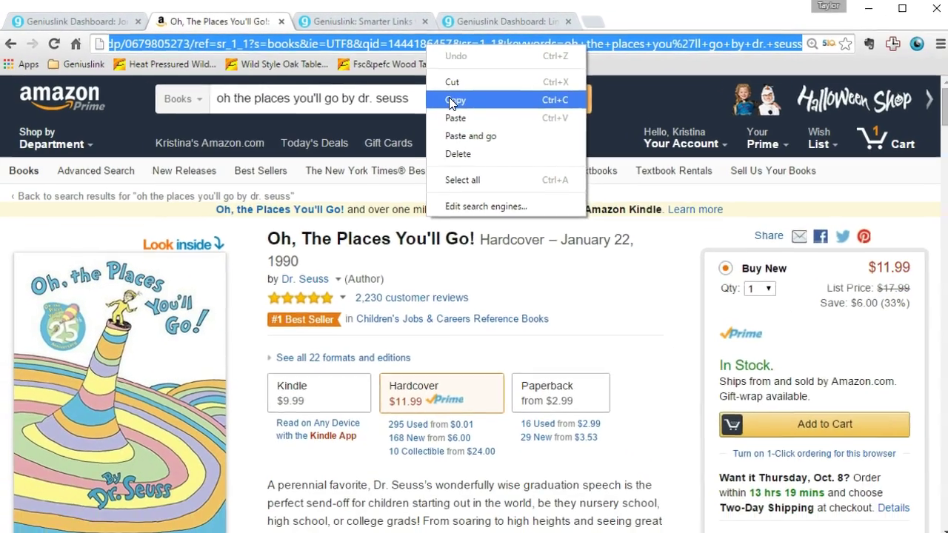
left_click(449, 97)
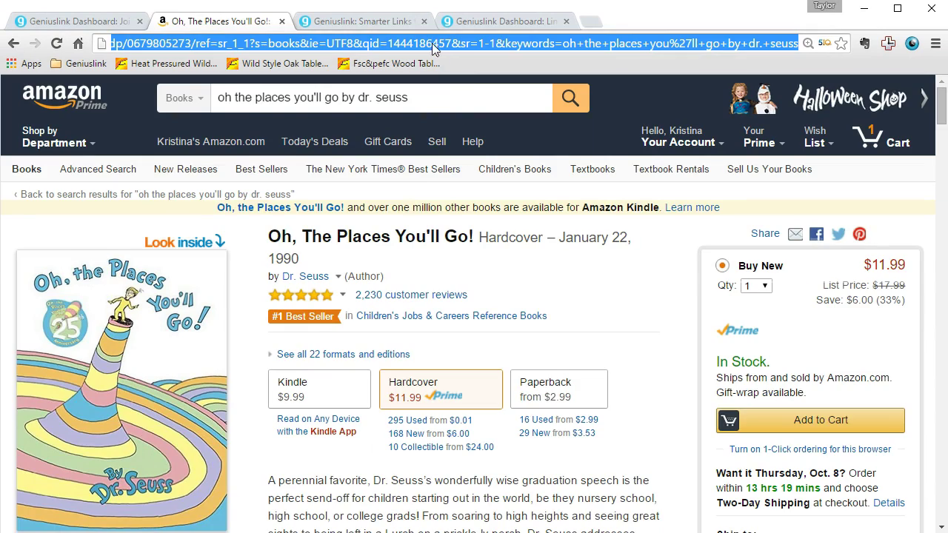
Step: Paste the Amazon book address as a new Geniuslink link with custom code myawesomebook
left_click(474, 21)
right_click(397, 212)
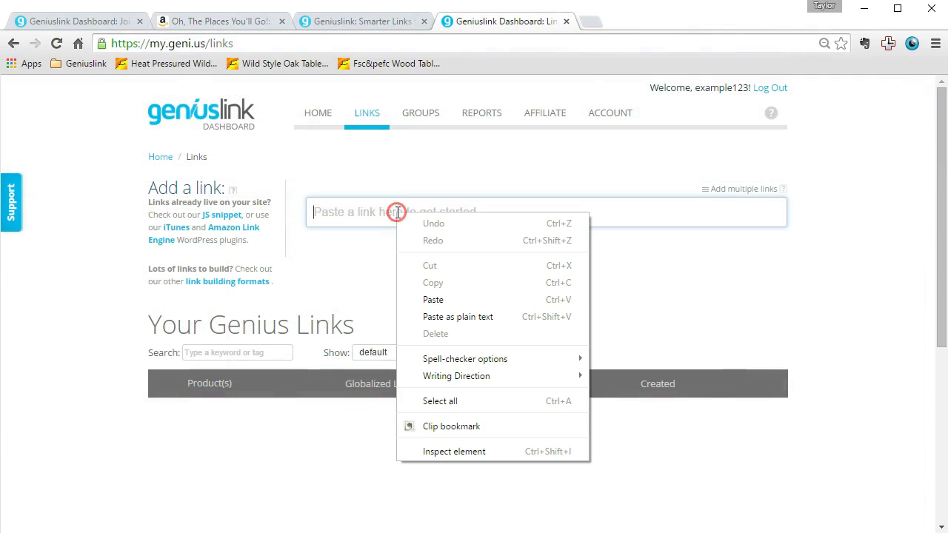
left_click(434, 300)
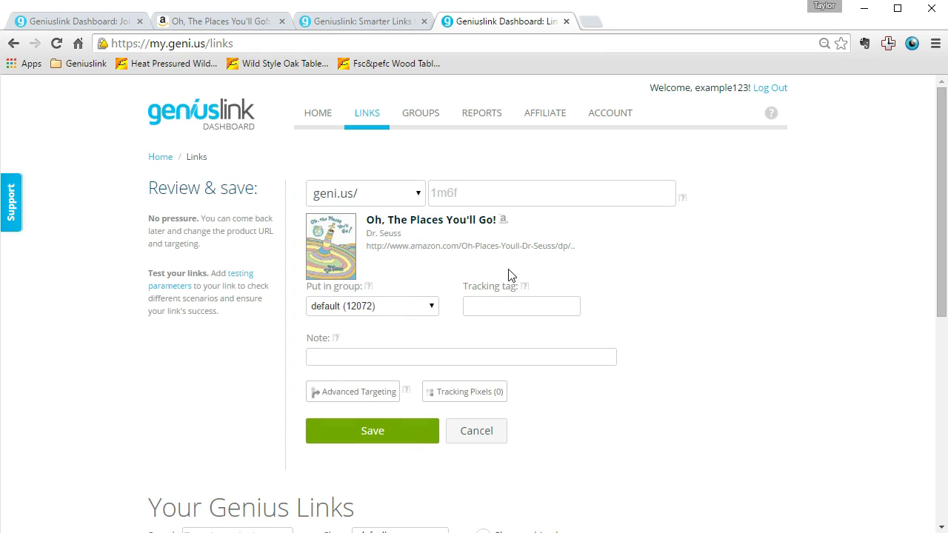
left_click(491, 193)
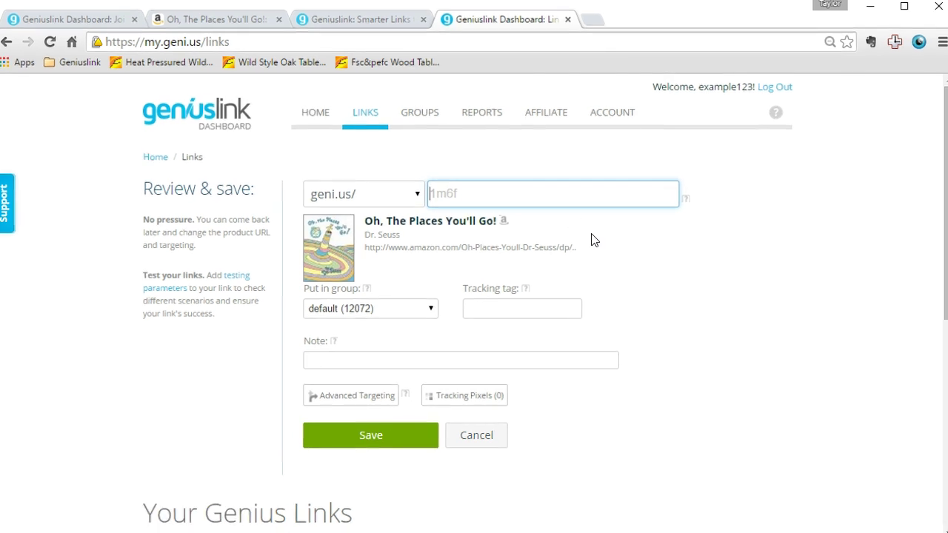
type("my")
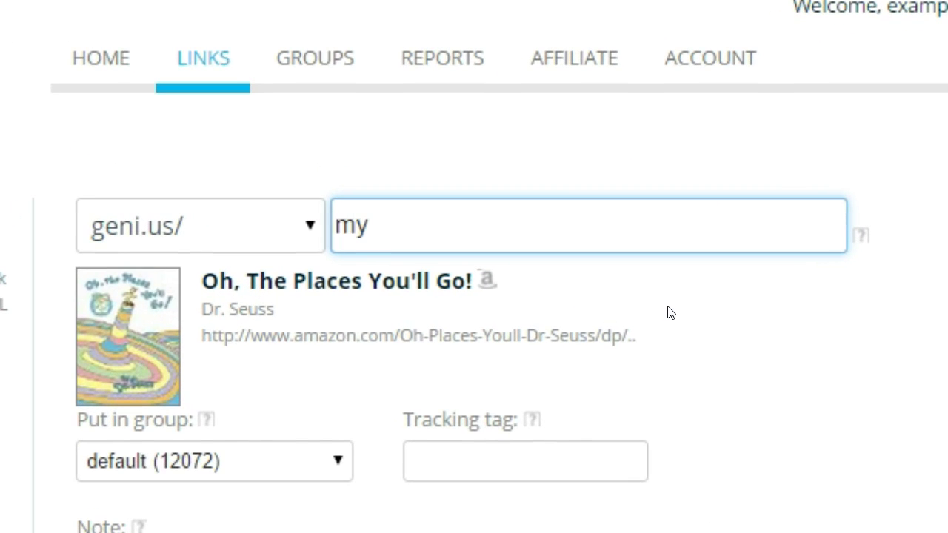
type("awesomebook")
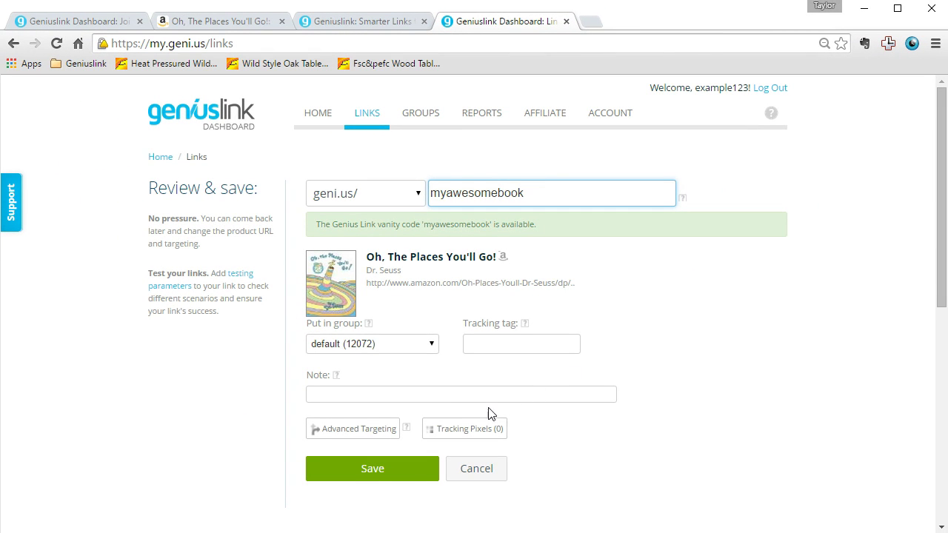
Step: Save the geni.us/myawesomebook link and copy it to the clipboard
left_click(396, 476)
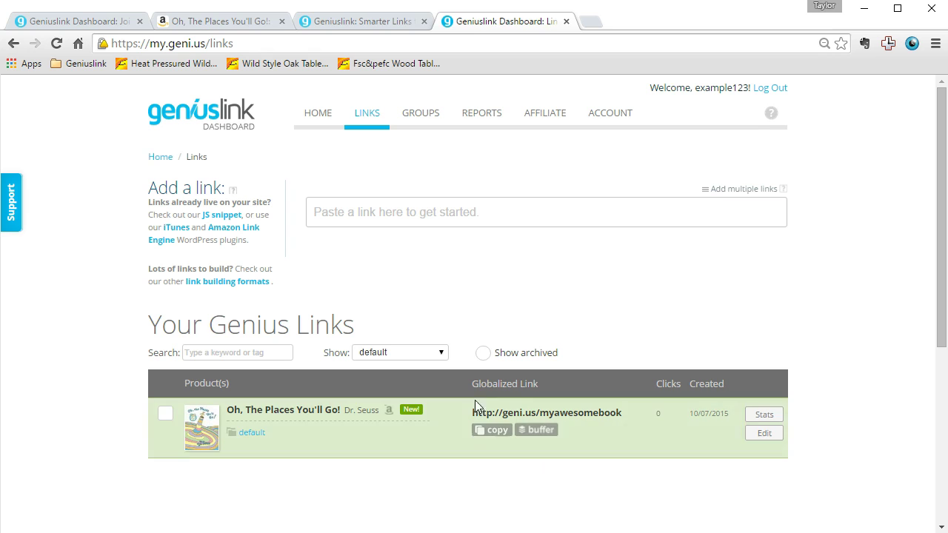
left_click(486, 435)
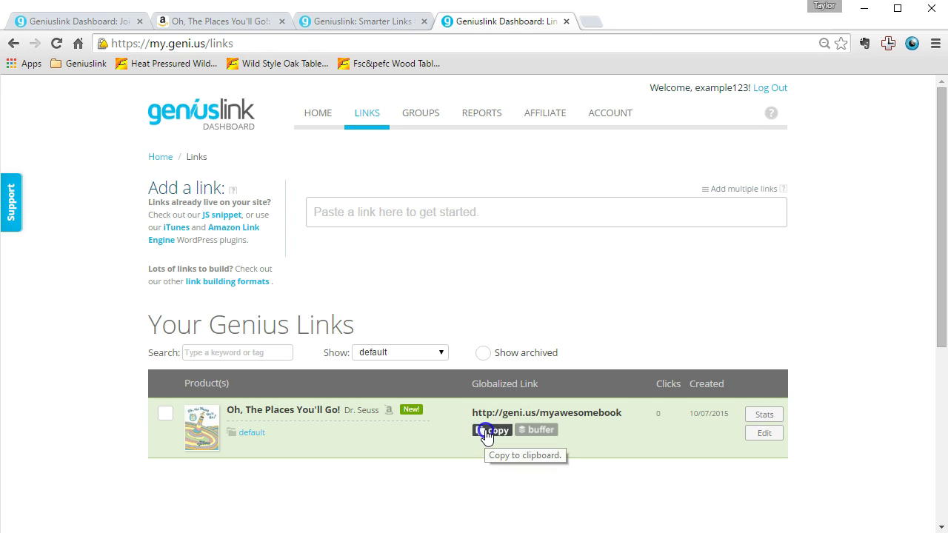